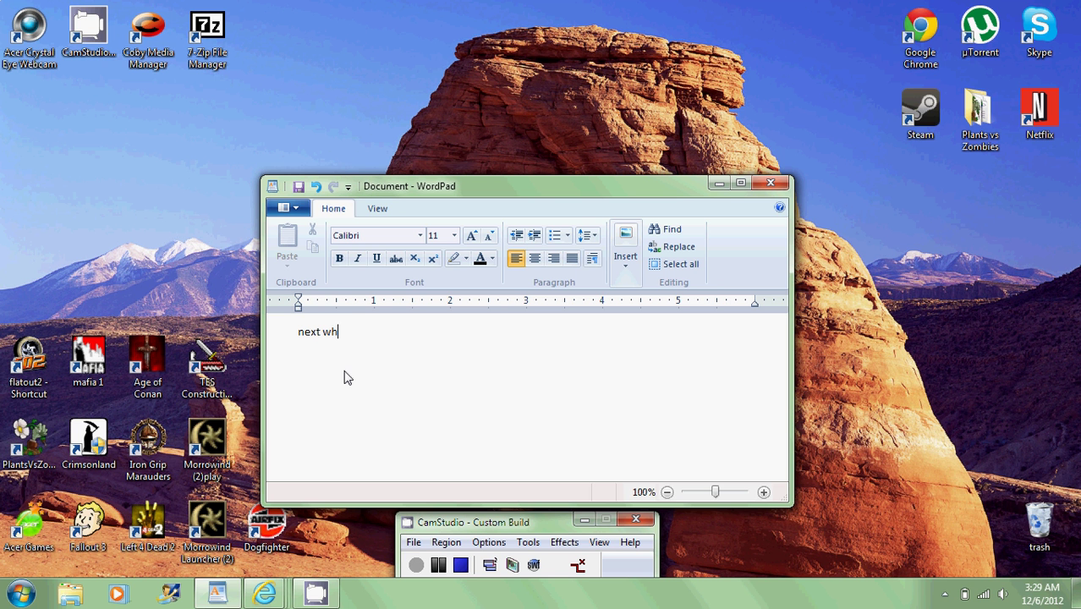
- Complete the note to read "next when on go to the start menu then click on controll pannel and i will show you the rest"
text(en on go to the start men)
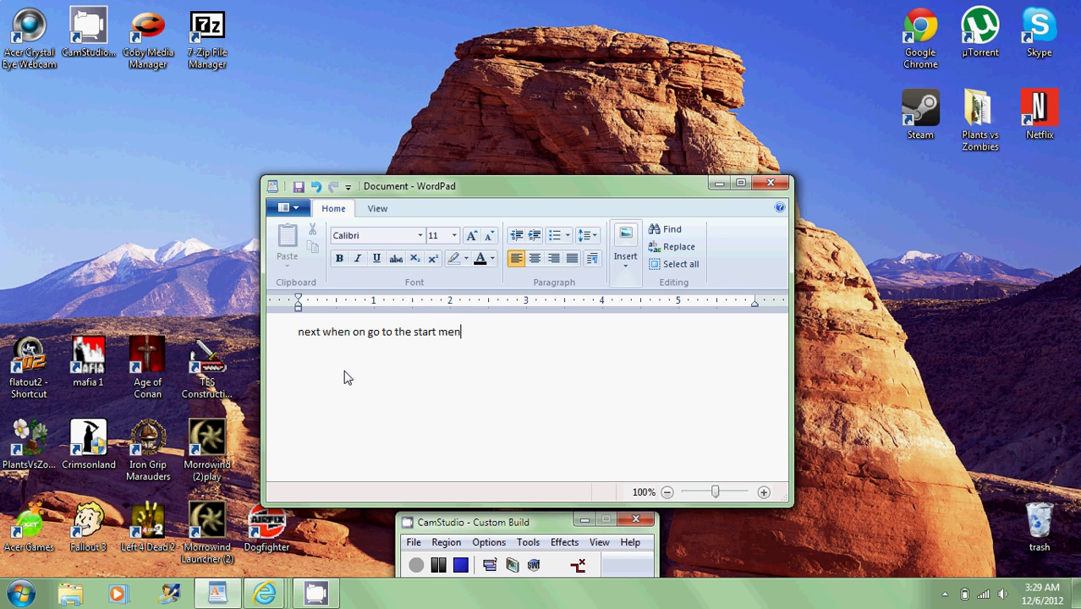
text(ue)
key(BackSpace)
text(then click on controll)
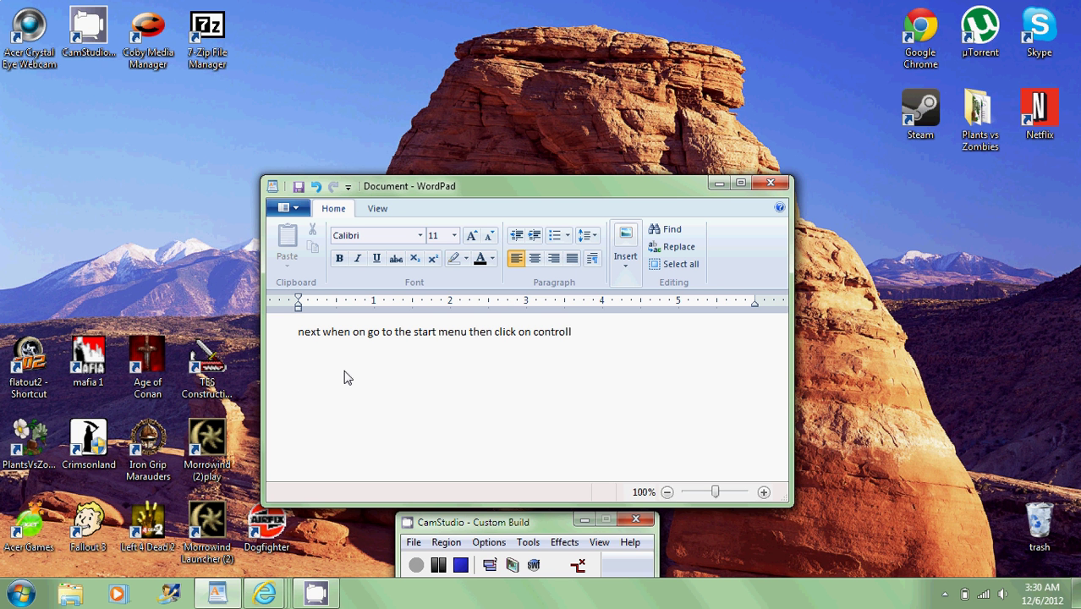
text( pannel and i will show y)
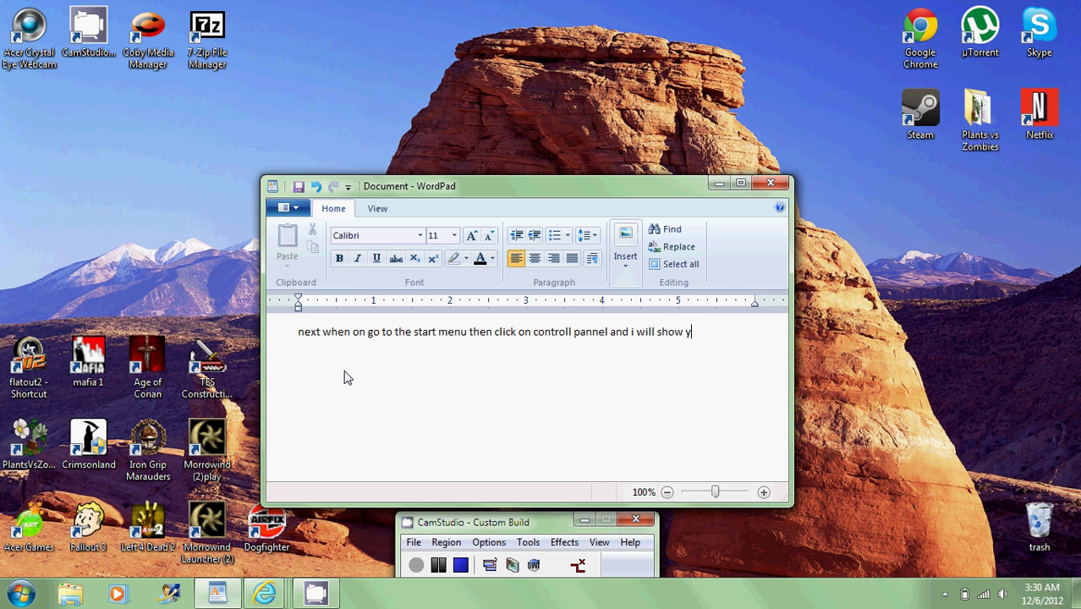
text(ou the rest)
- Delete the whole note about the start menu and control panel, leaving the document empty
drag(300, 336, 567, 337)
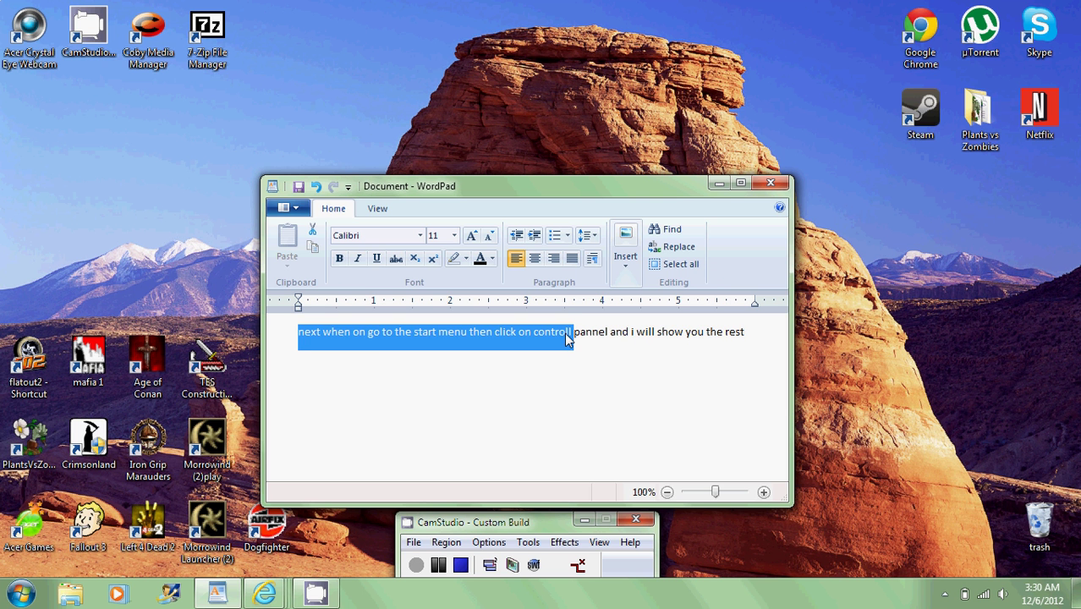
key(Delete)
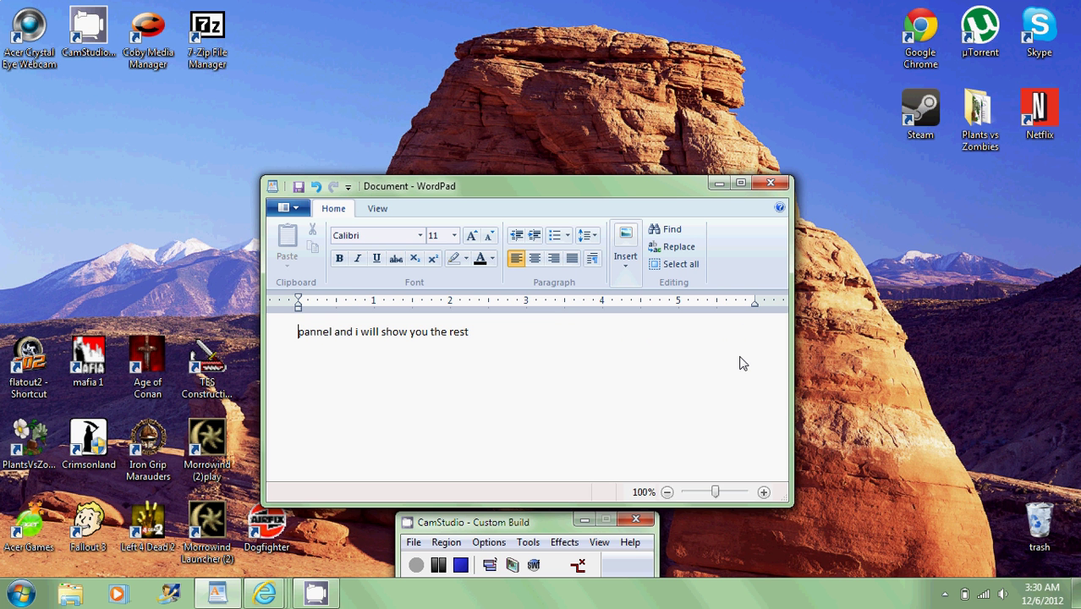
drag(470, 340, 296, 349)
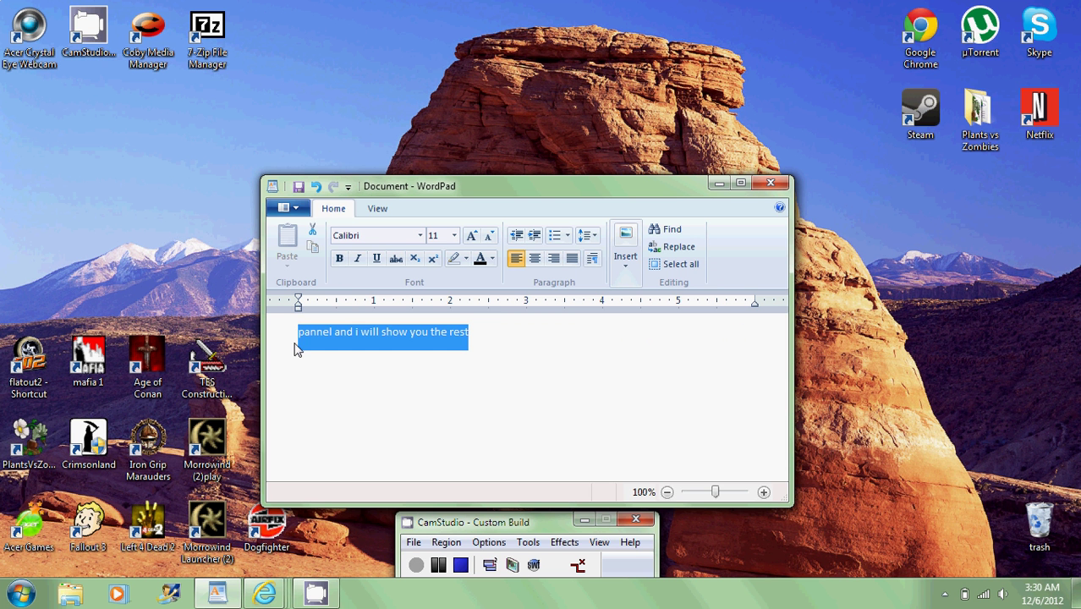
key(Delete)
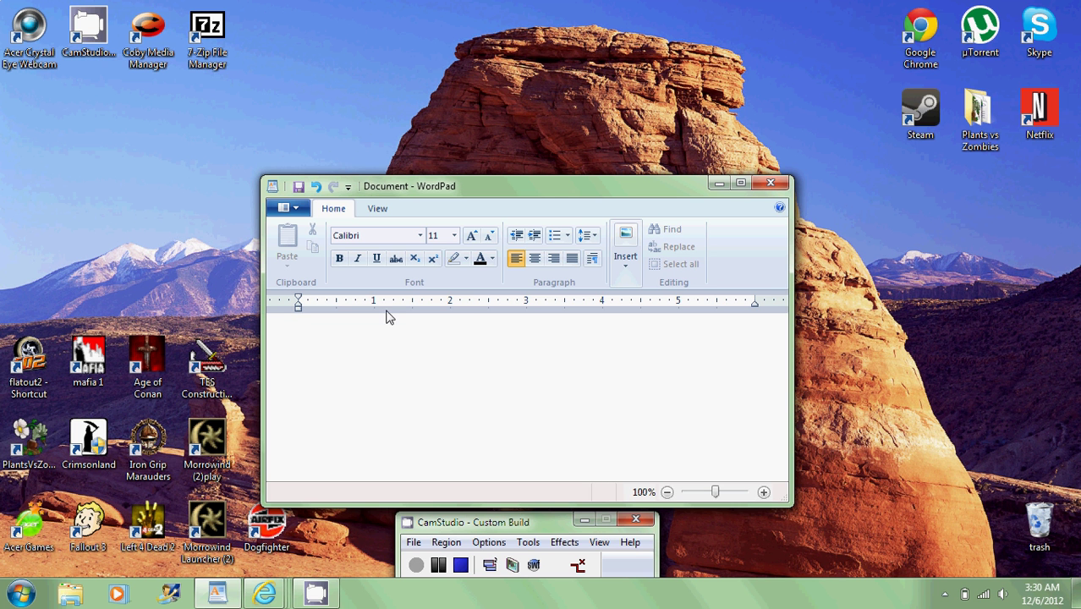
- Open the Windows Control Panel
click(31, 597)
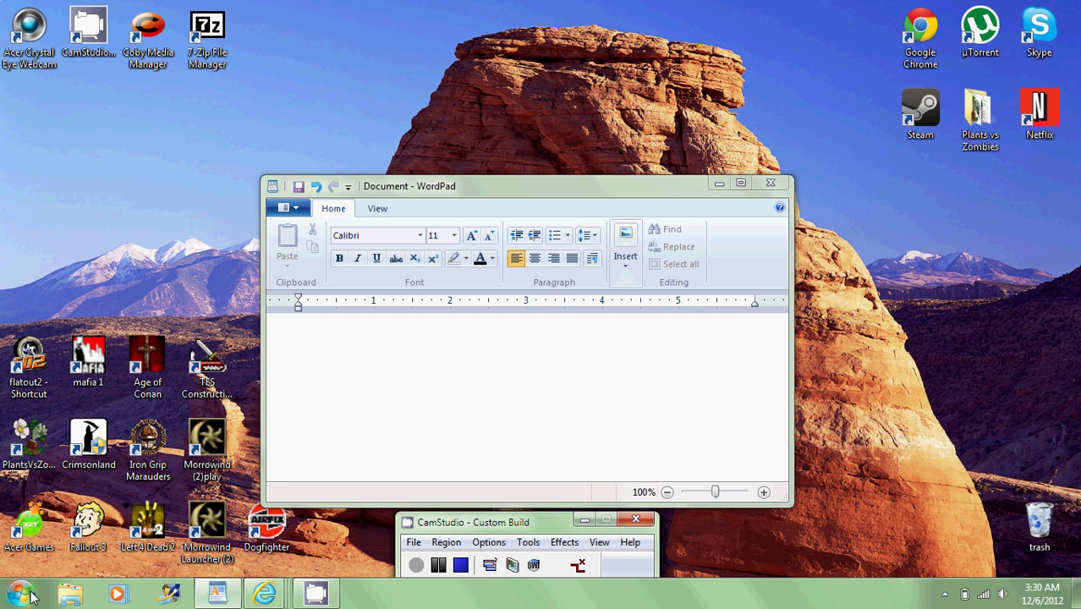
click(31, 597)
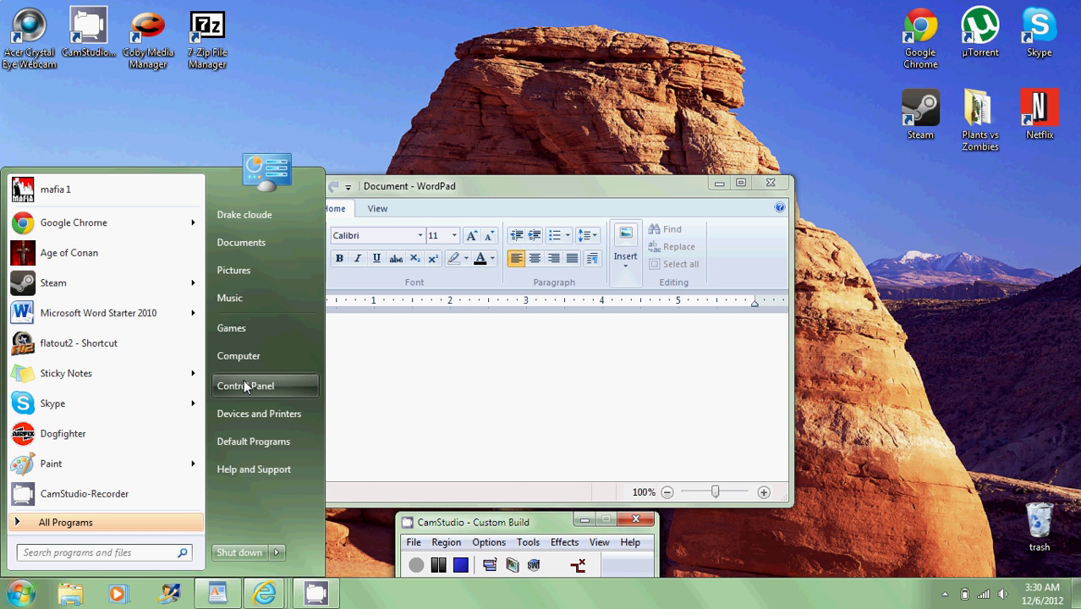
click(356, 477)
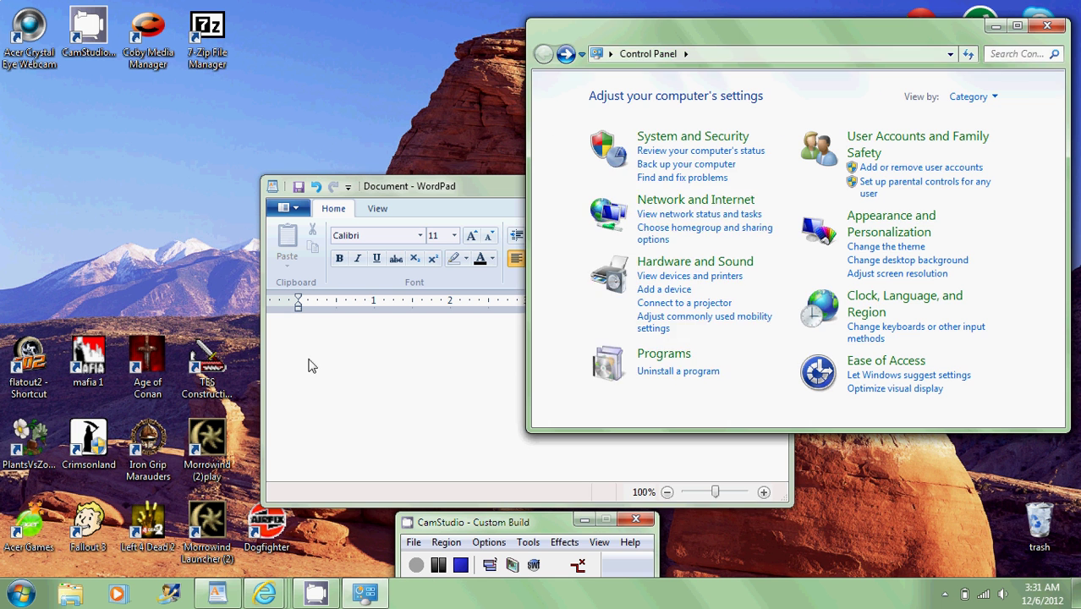
- Write "sorry for the load time getting new ram soon for better performance" in the empty WordPad document
click(352, 351)
text(so)
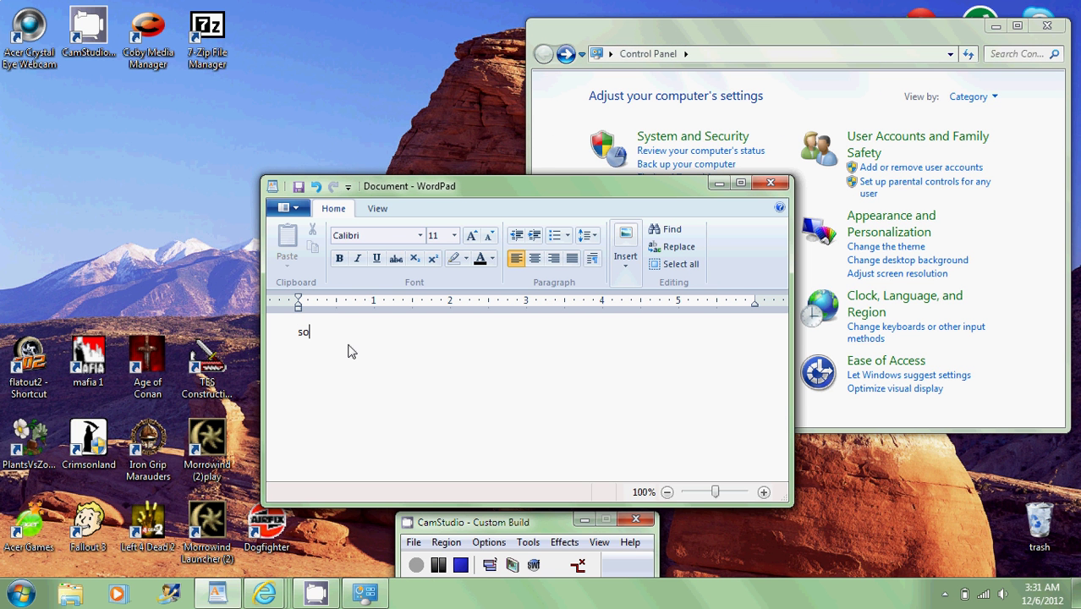
text(rry for the load time gett)
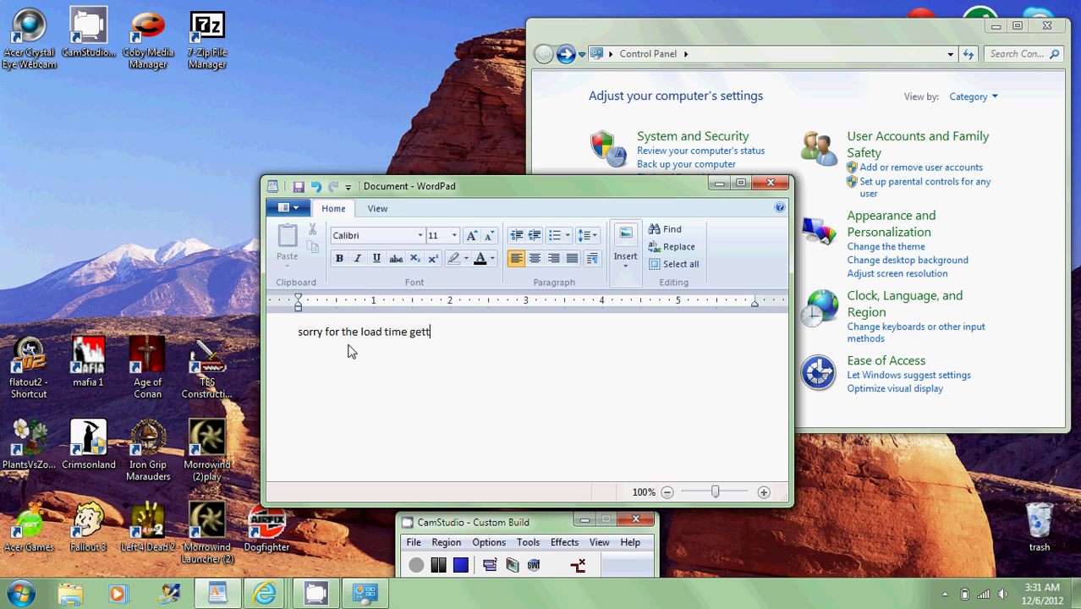
text(ing new ram soon for b)
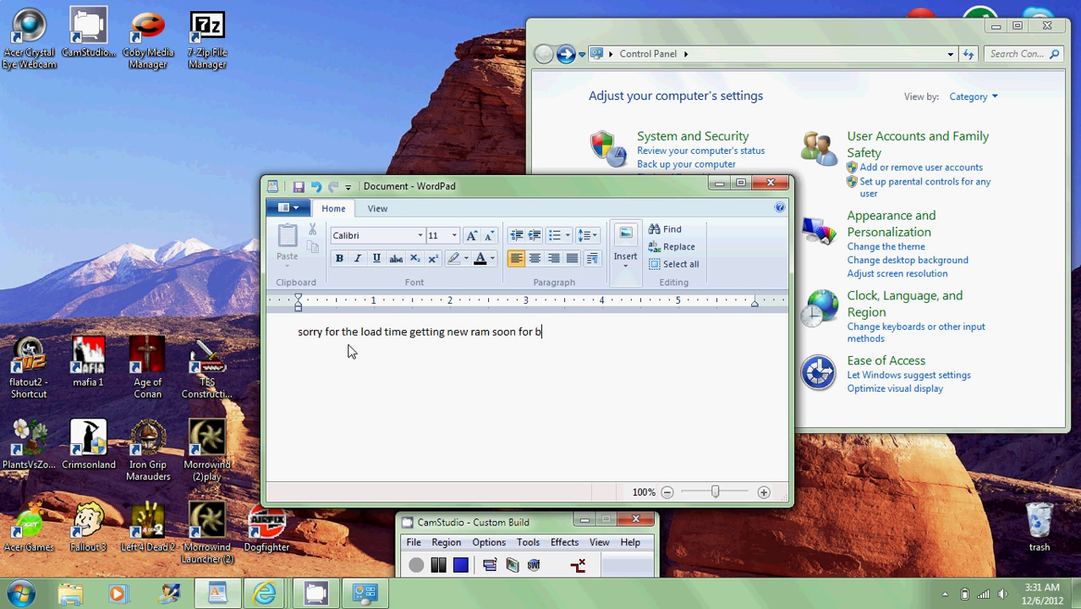
text(etter performance)
- Erase the apology about the load time from the document
key(ctrl+BackSpace)
key(BackSpace)
key(BackSpace)
key(BackSpace)
key(BackSpace)
key(BackSpace)
key(BackSpace)
key(BackSpace)
key(BackSpace)
key(BackSpace)
key(BackSpace)
key(BackSpace)
key(BackSpace)
key(BackSpace)
key(BackSpace)
key(BackSpace)
key(BackSpace)
key(BackSpace)
key(BackSpace)
key(BackSpace)
key(BackSpace)
key(BackSpace)
key(BackSpace)
key(BackSpace)
key(BackSpace)
key(BackSpace)
key(BackSpace)
key(BackSpace)
key(BackSpace)
key(BackSpace)
key(BackSpace)
key(BackSpace)
key(BackSpace)
key(BackSpace)
key(BackSpace)
key(BackSpace)
key(BackSpace)
key(BackSpace)
key(BackSpace)
key(BackSpace)
key(BackSpace)
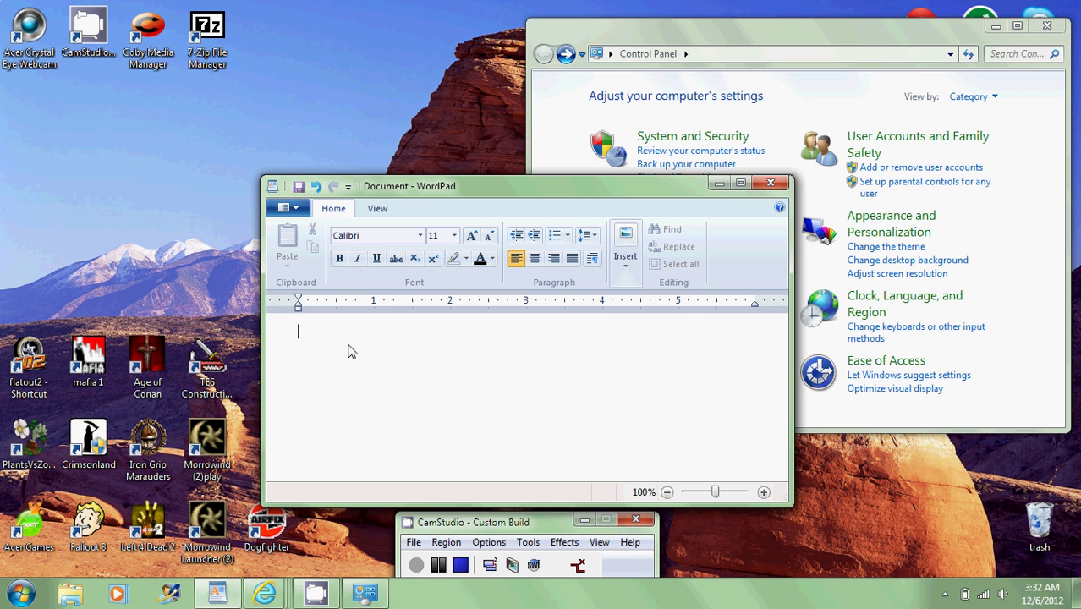
- Switch to the Control Panel, maximize its window, and go through User Accounts and Family Safety to the Manage Accounts page
click(864, 43)
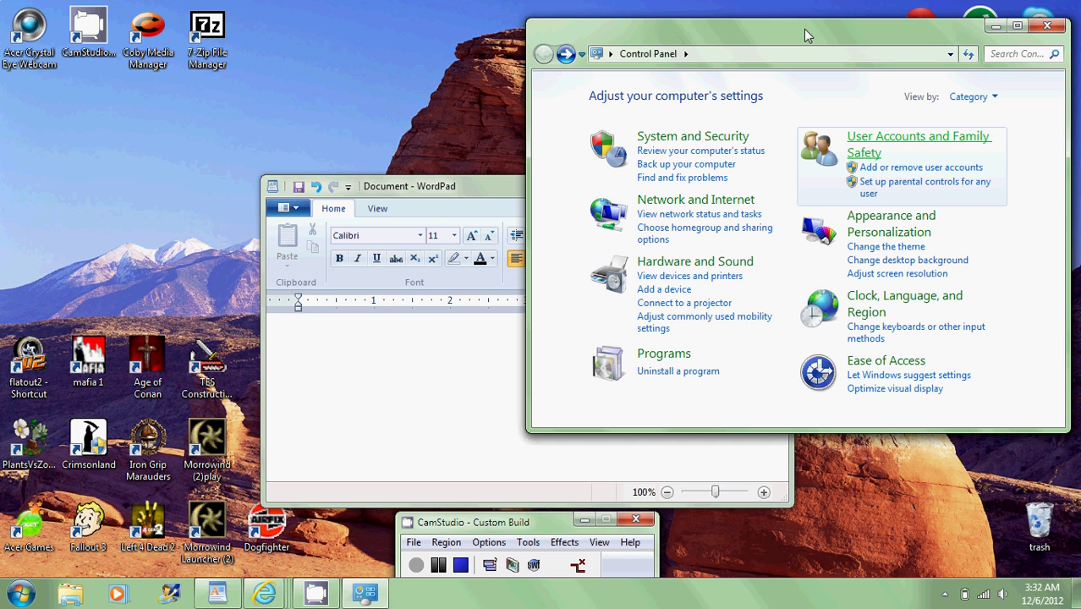
double_click(687, 27)
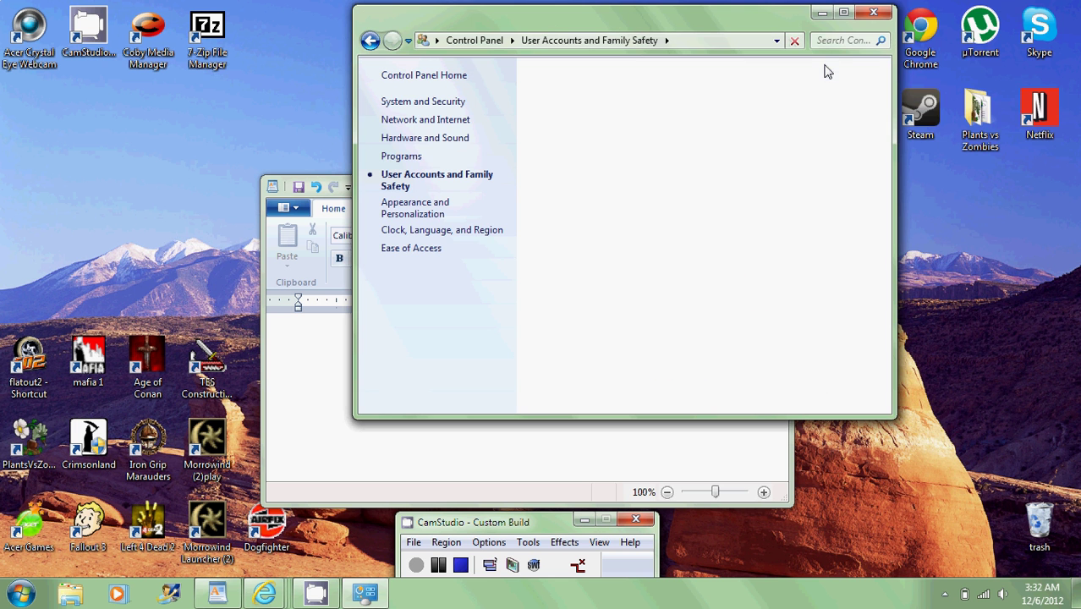
click(844, 13)
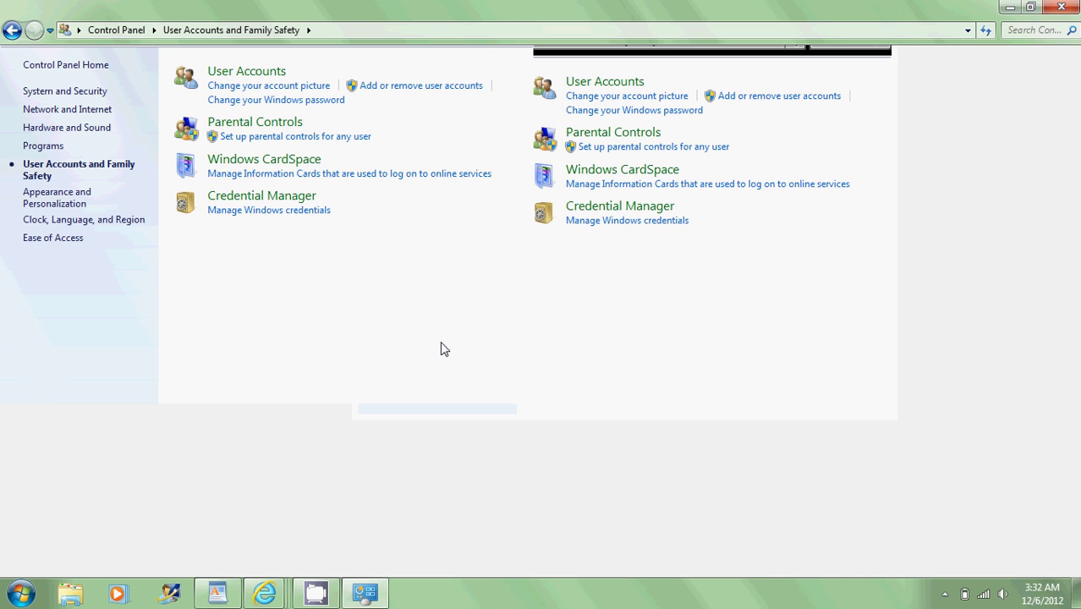
key(F5)
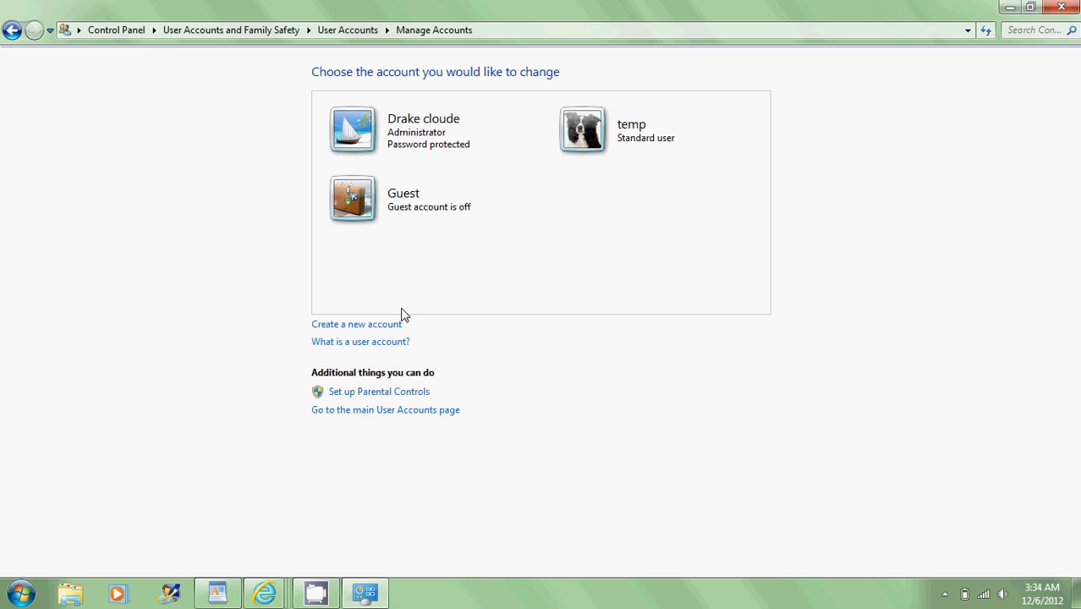
- Change the temp account's type from Standard user to Administrator and close the Control Panel window
click(602, 132)
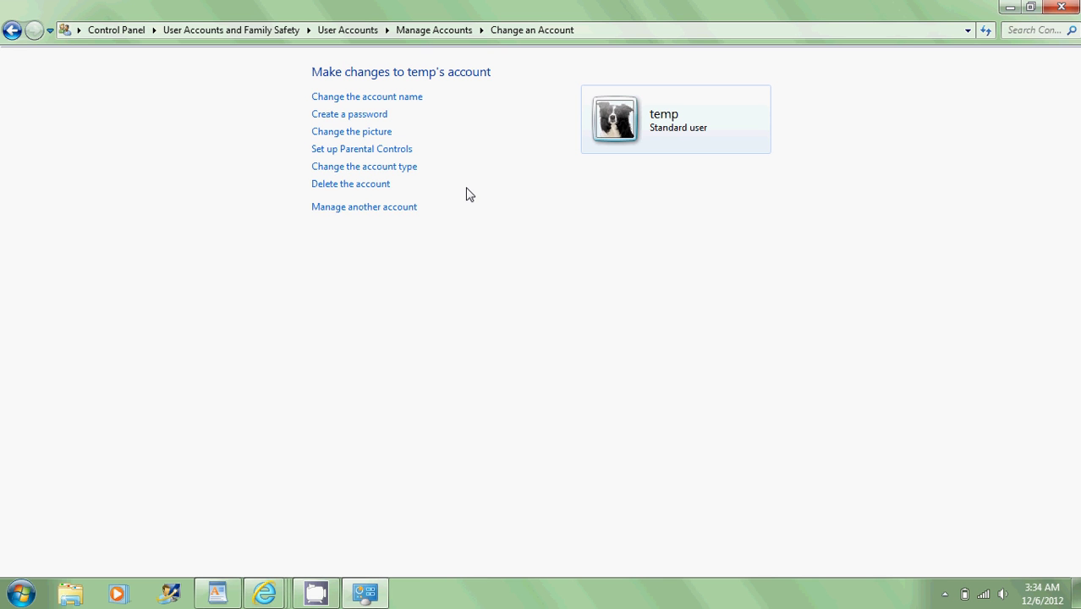
click(400, 171)
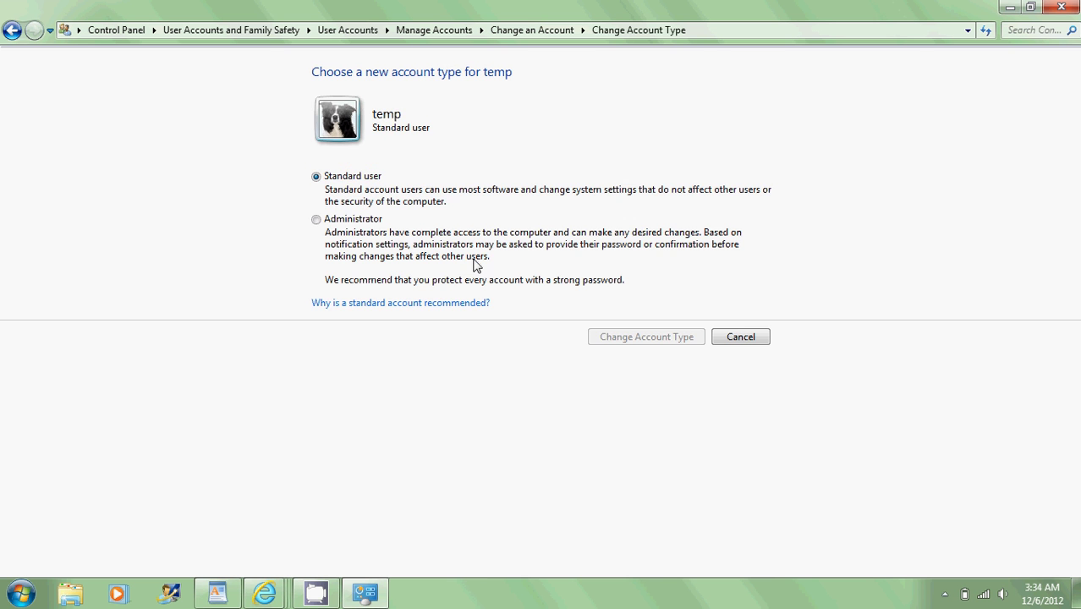
click(318, 220)
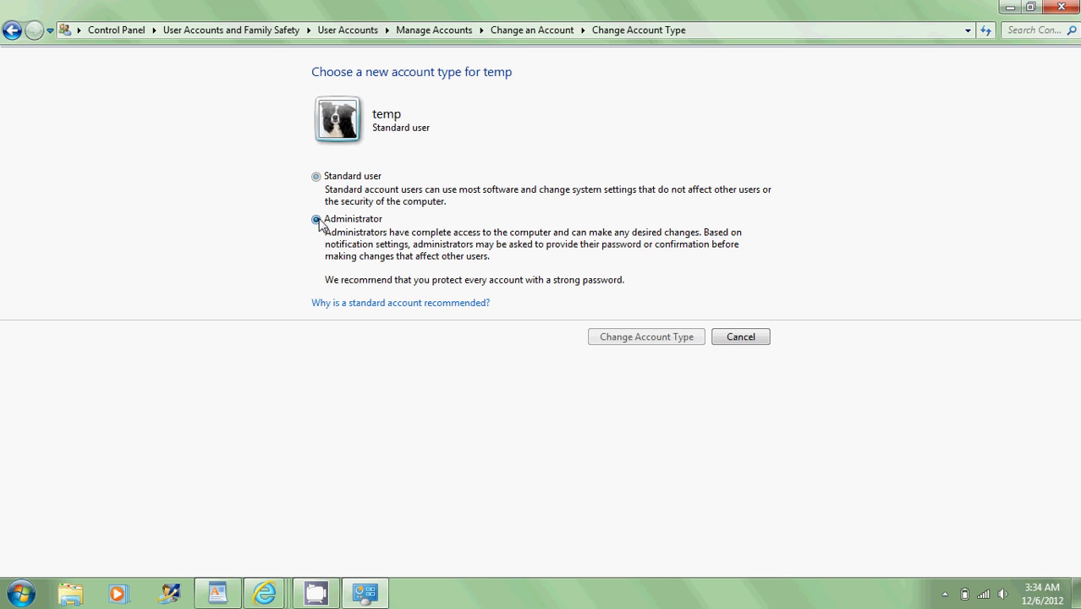
click(612, 347)
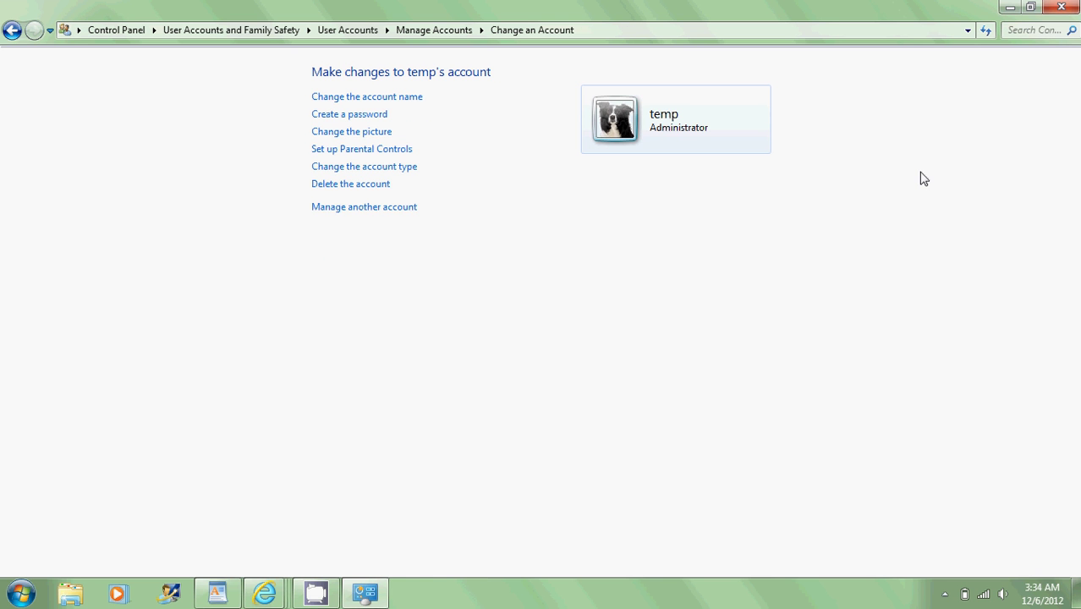
click(1063, 8)
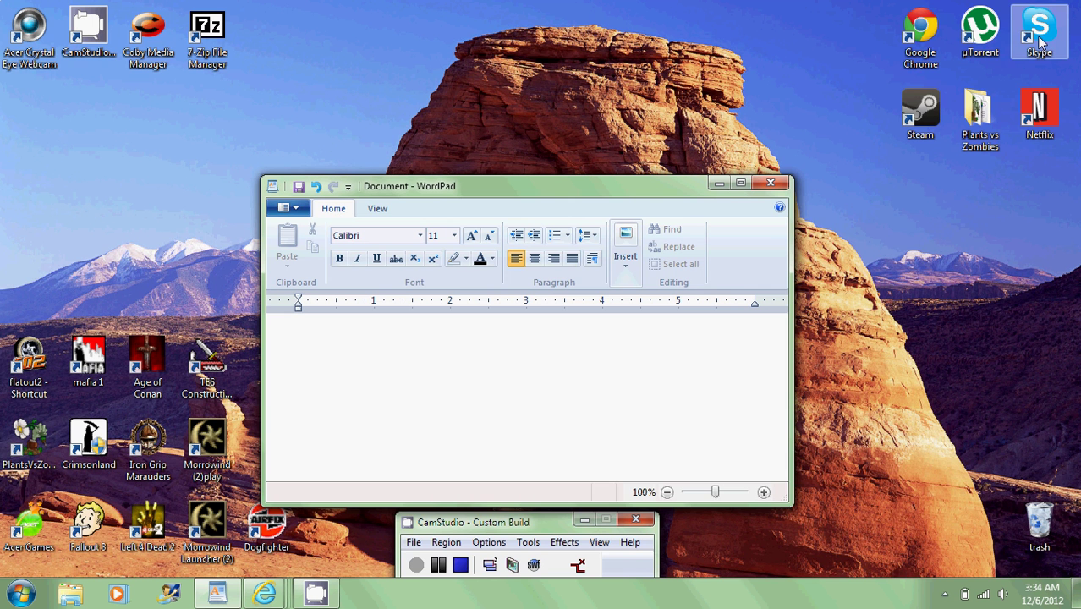
- Write "now you should have full permission to dop what ever you want including downloading and instaling anything" in the WordPad document
click(338, 364)
text(n)
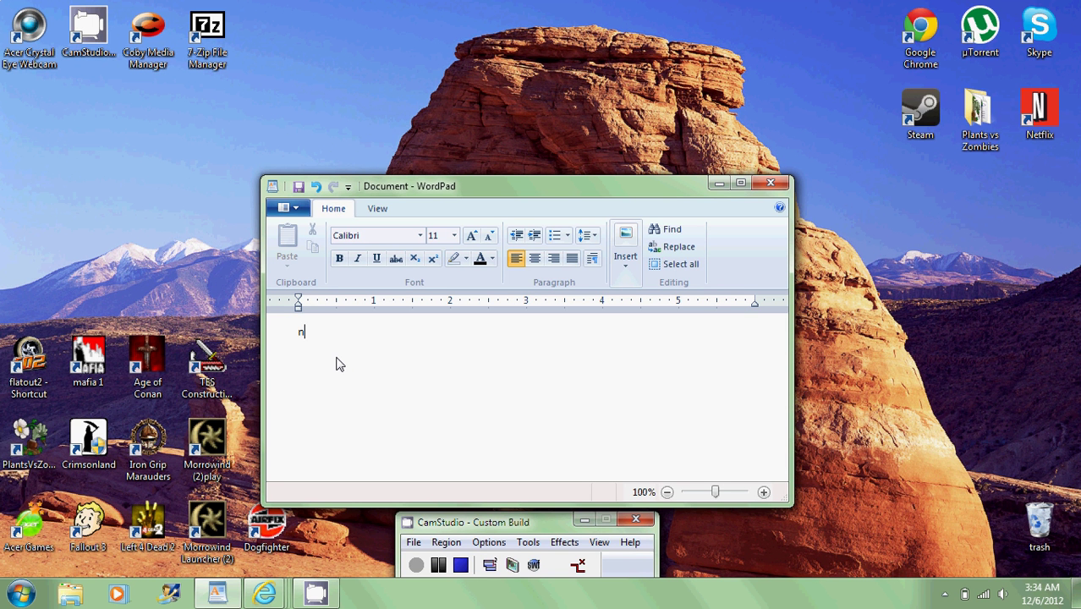
text(ow you should have fu)
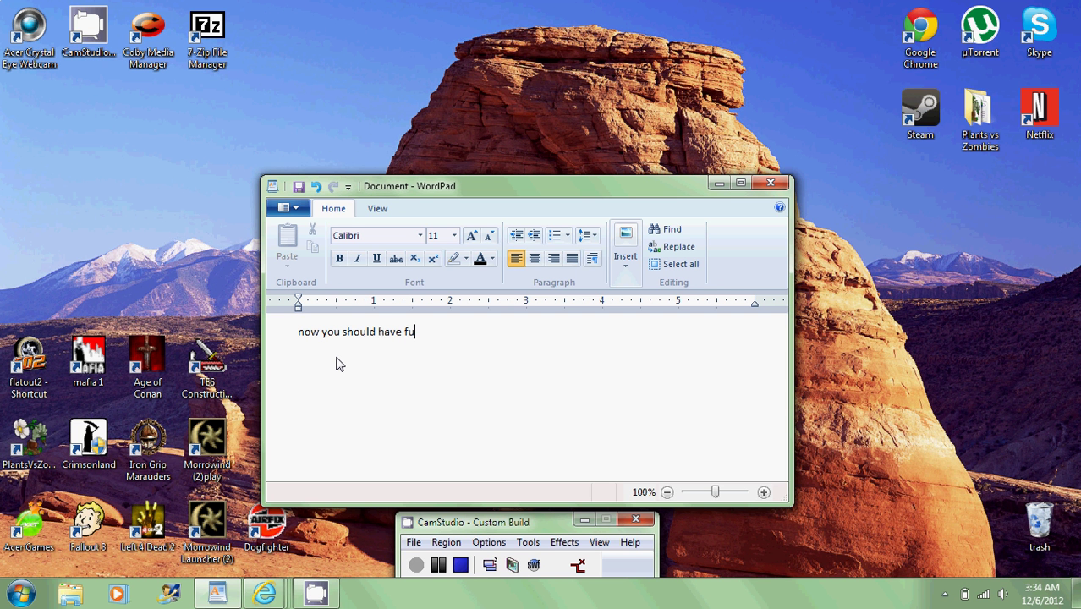
text(ll permission to dop what)
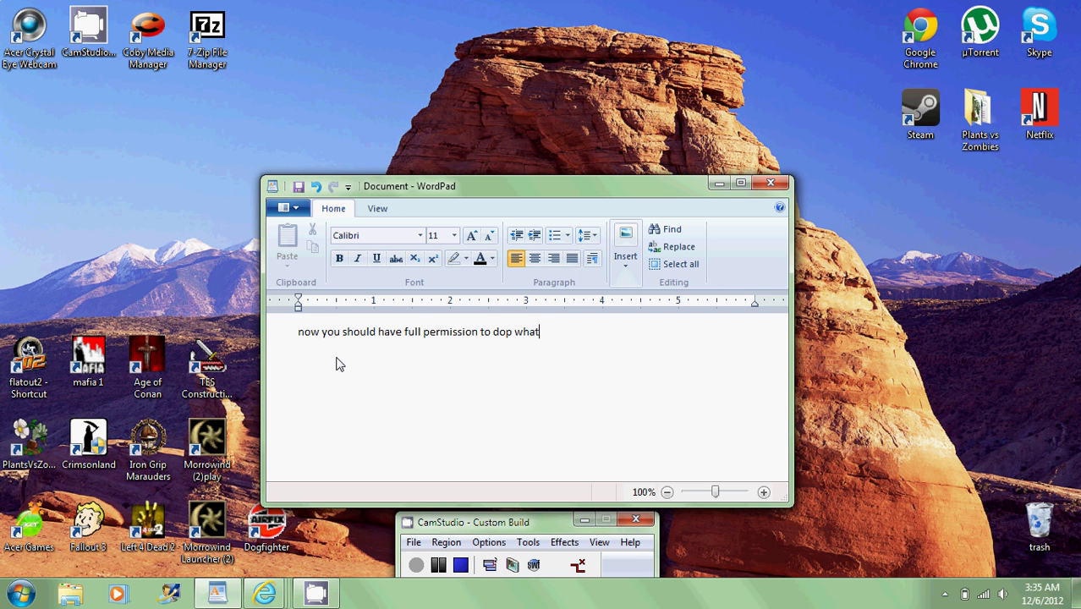
text( ever you want includin)
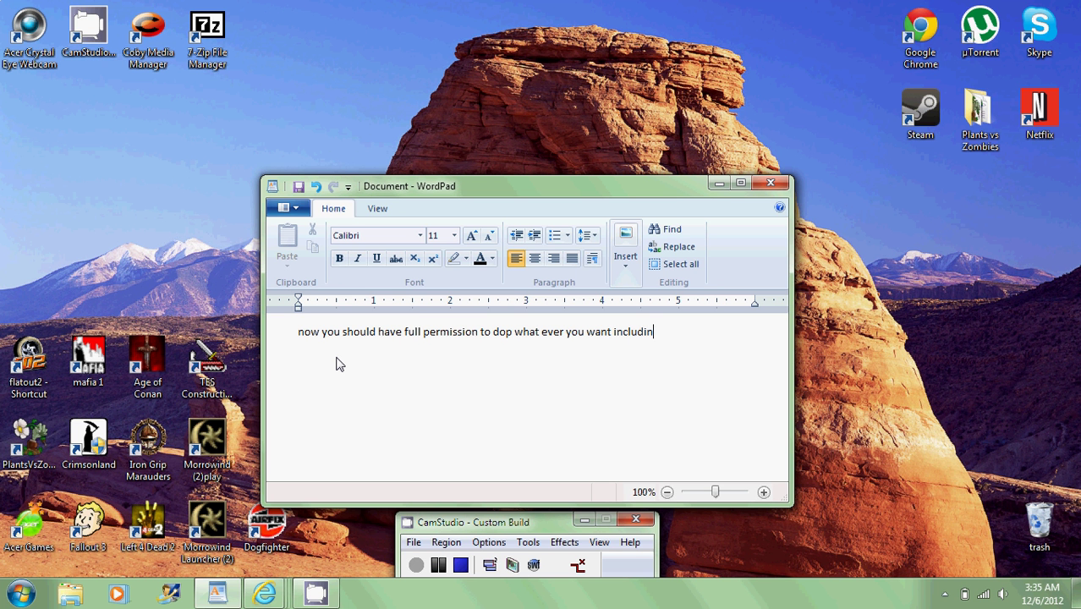
text(g downloading and )
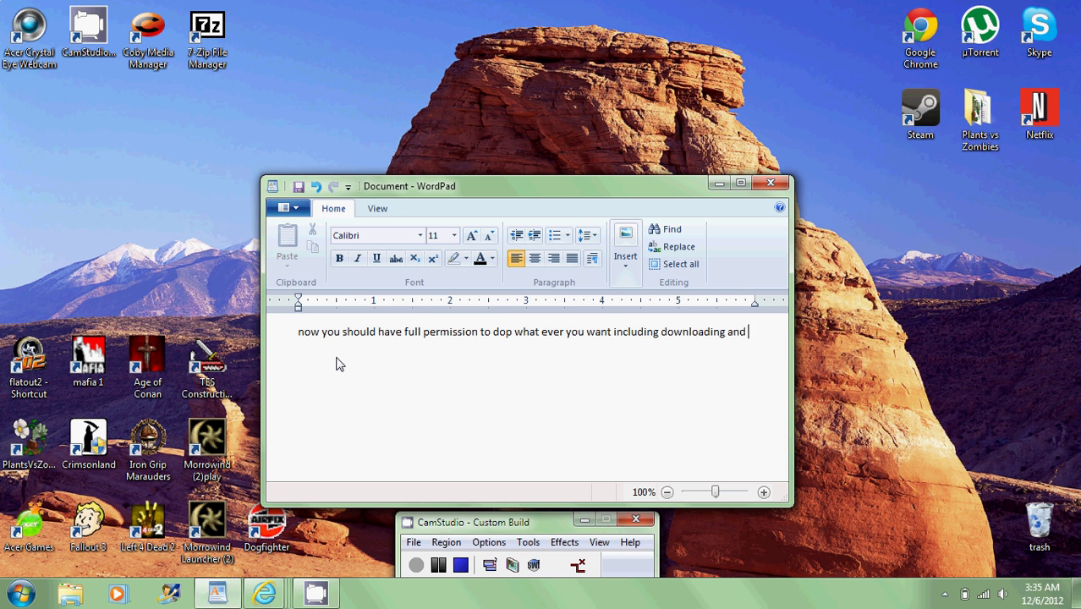
text(instaling anything)
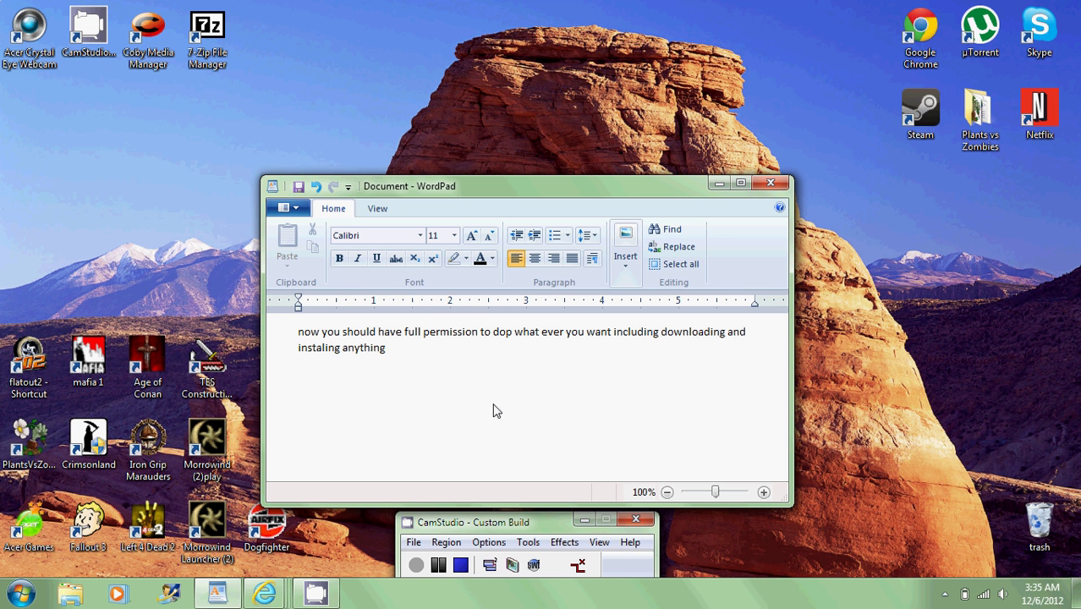
- Erase the note about full permission from the document
key(BackSpace)
key(BackSpace)
key(BackSpace)
key(BackSpace)
key(BackSpace)
key(BackSpace)
key(BackSpace)
key(BackSpace)
key(BackSpace)
key(BackSpace)
key(BackSpace)
key(BackSpace)
key(BackSpace)
key(BackSpace)
key(BackSpace)
key(BackSpace)
key(BackSpace)
key(BackSpace)
key(BackSpace)
key(BackSpace)
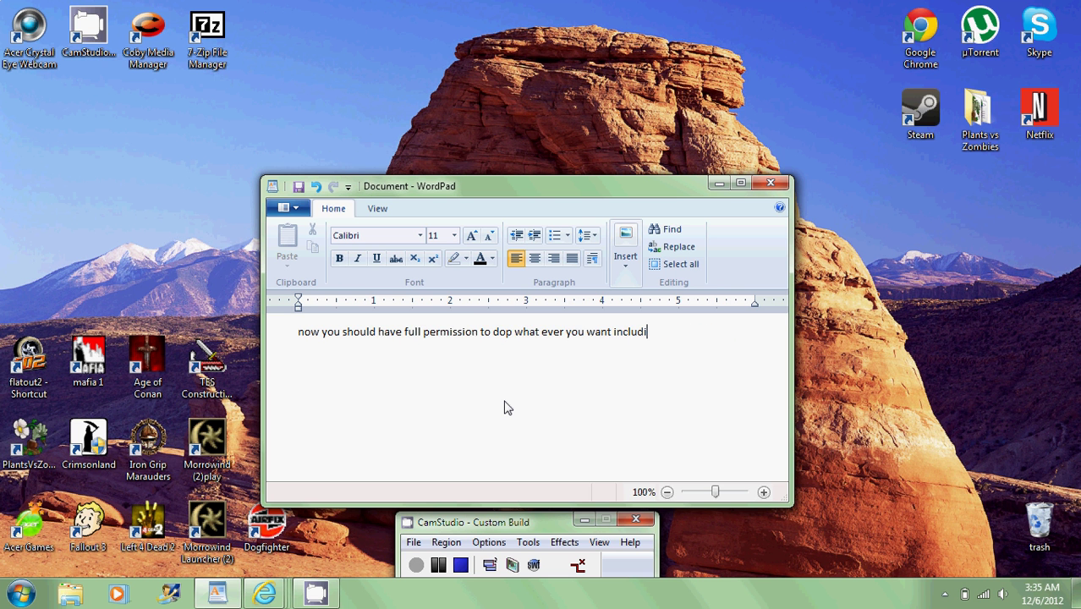
key(BackSpace)
key(BackSpace)
key(BackSpace)
key(BackSpace)
key(BackSpace)
key(BackSpace)
key(BackSpace)
key(BackSpace)
key(BackSpace)
key(BackSpace)
key(BackSpace)
key(BackSpace)
key(BackSpace)
key(BackSpace)
key(BackSpace)
key(BackSpace)
key(BackSpace)
key(BackSpace)
key(BackSpace)
key(BackSpace)
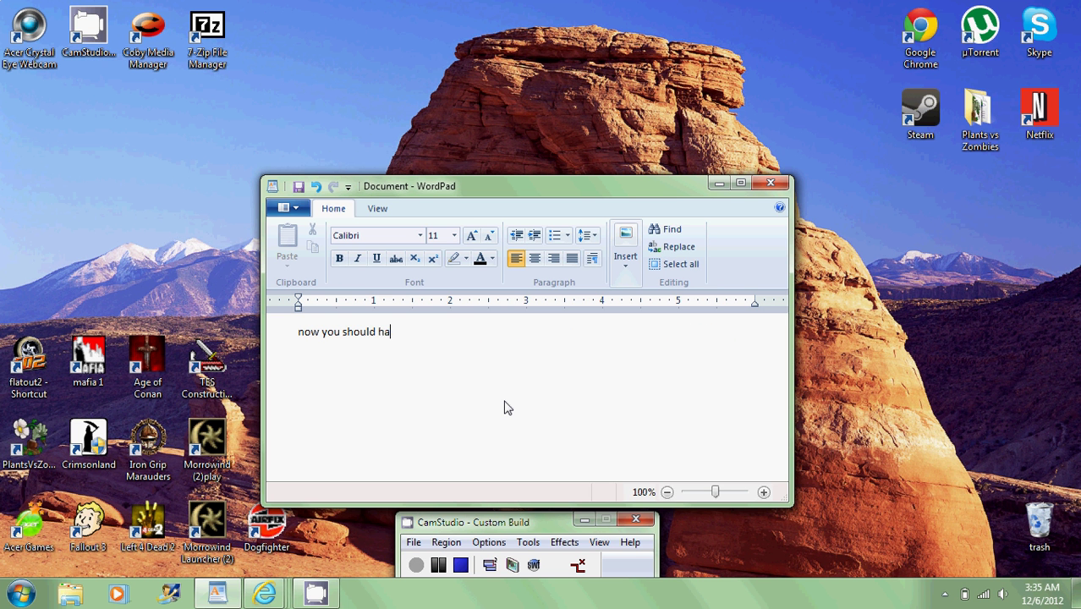
key(BackSpace)
key(BackSpace)
key(BackSpace)
key(BackSpace)
key(BackSpace)
key(BackSpace)
key(BackSpace)
key(BackSpace)
key(BackSpace)
key(BackSpace)
key(BackSpace)
key(BackSpace)
key(BackSpace)
key(BackSpace)
key(BackSpace)
key(BackSpace)
key(BackSpace)
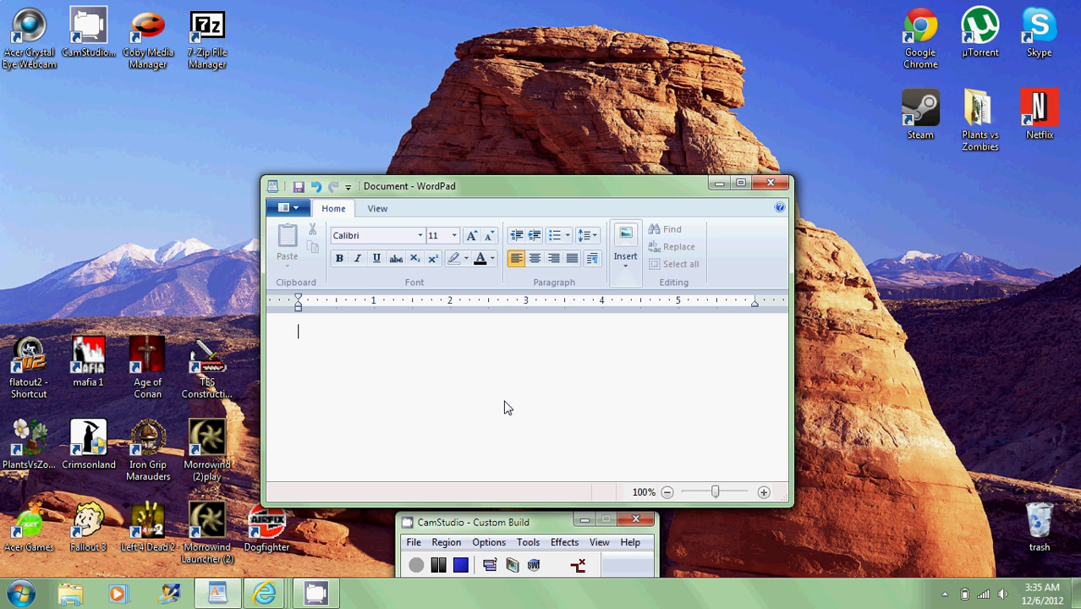
- Write a closing note starting with "Thanks for watching" in the empty document
text(Tha)
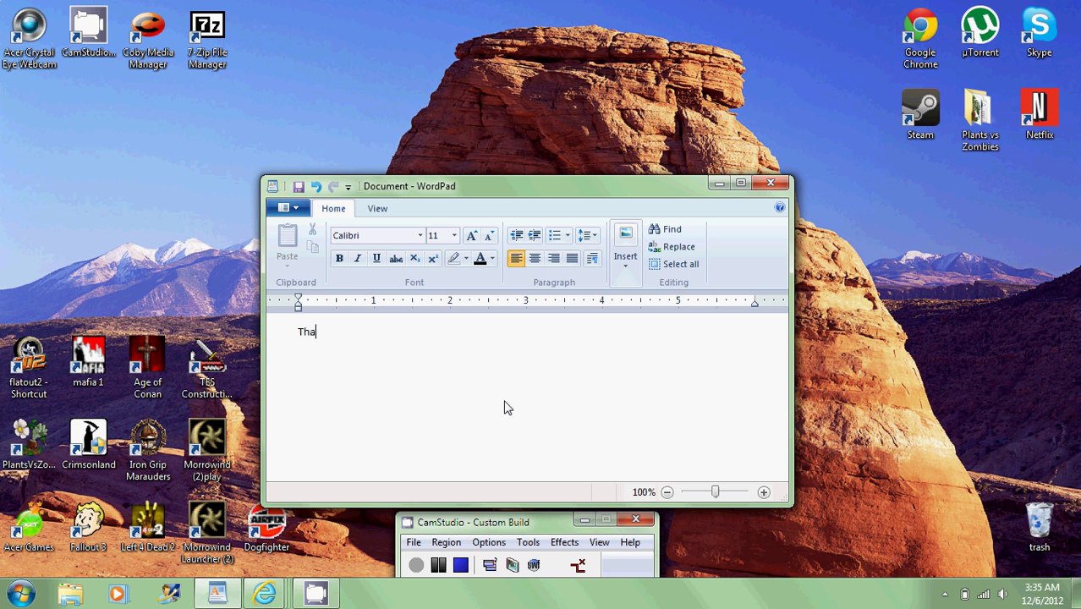
text(nks for watching e)
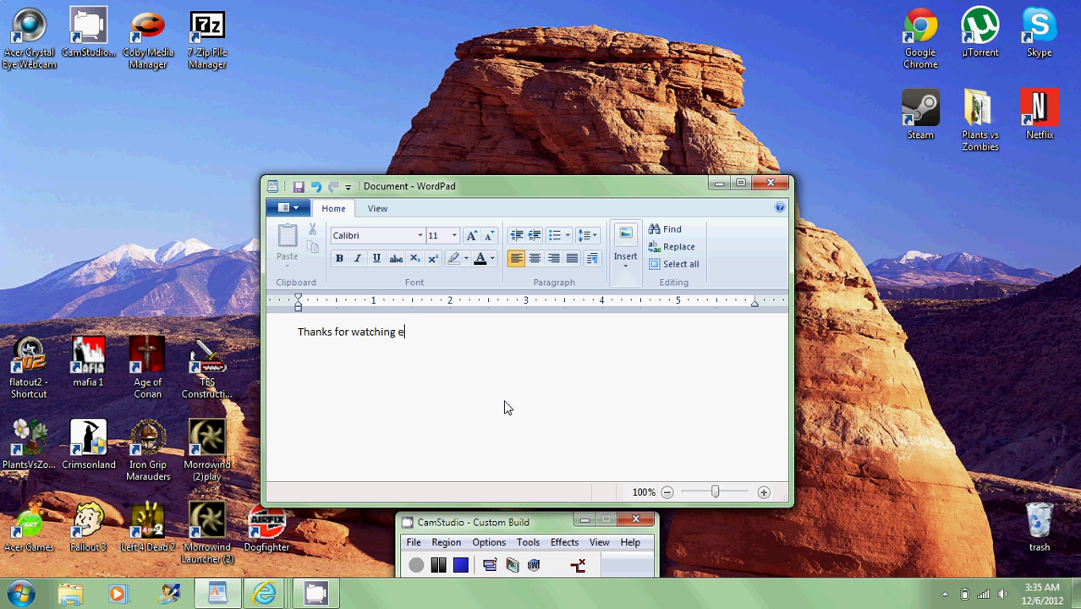